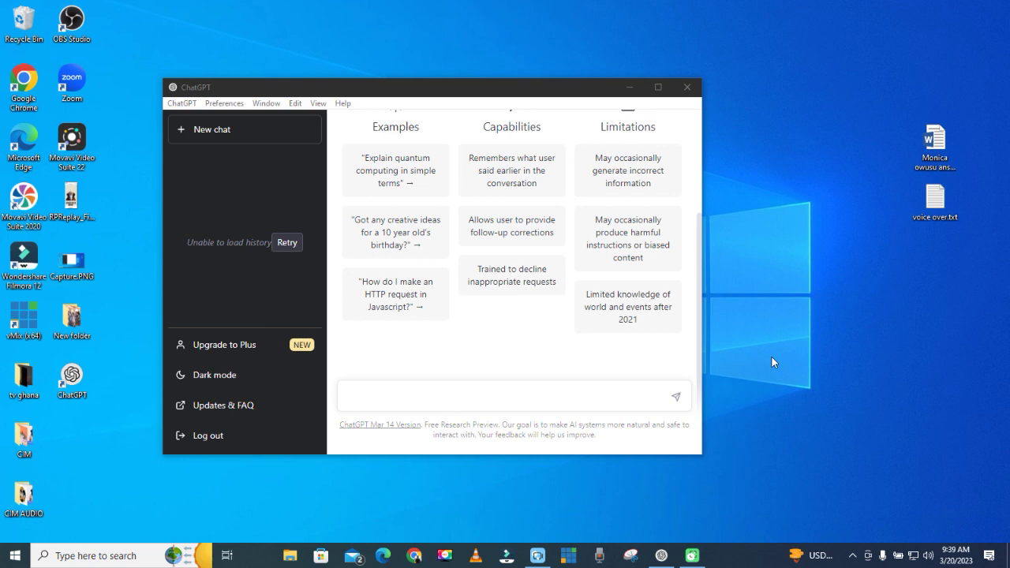
Ask ChatGPT for a dialogue between a woman who caught her husband cheating on their matrimonial bed.
{"action": "left_click", "coordinate": [526, 389]}
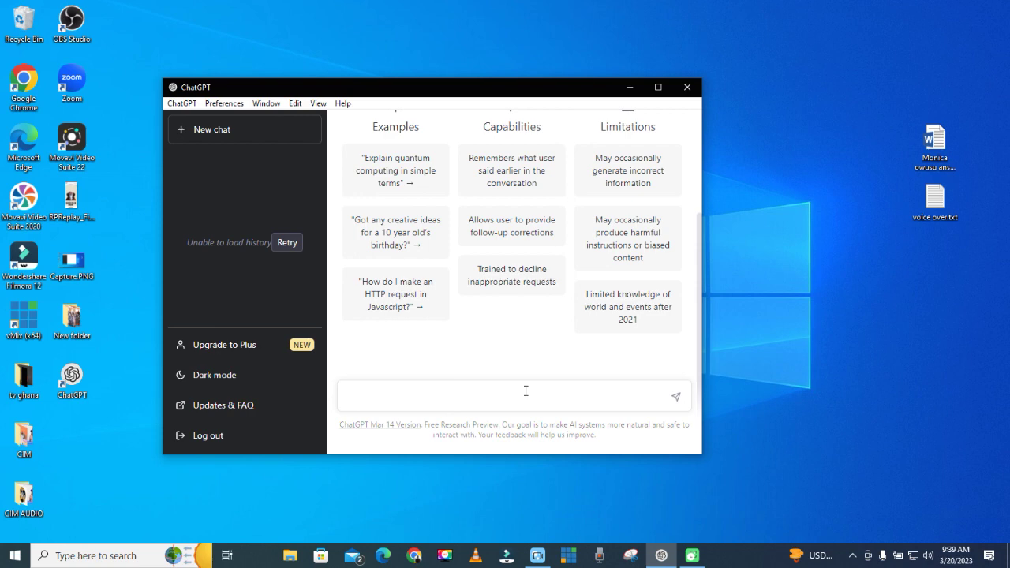
{"action": "type", "text": "write a dialogue betwe"}
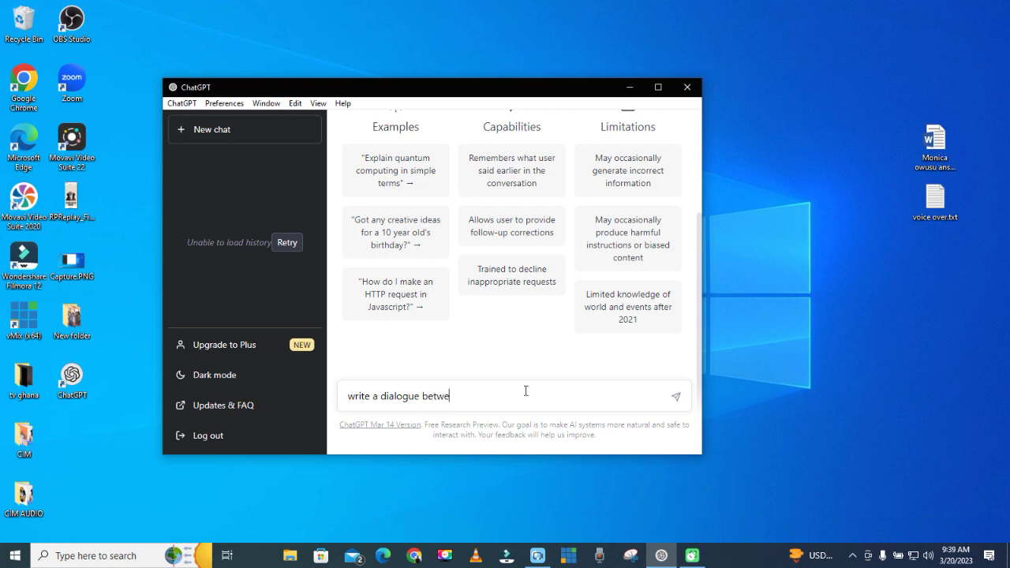
{"action": "type", "text": "en a woman wi"}
{"action": "key", "text": "BackSpace"}
{"action": "type", "text": "ho caught her husband "}
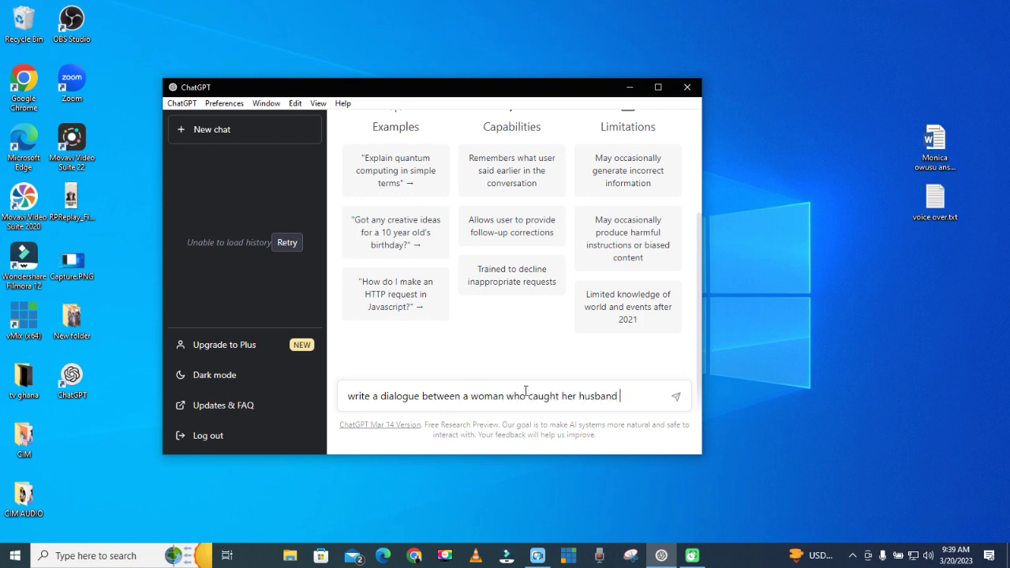
{"action": "type", "text": "cheating in thier"}
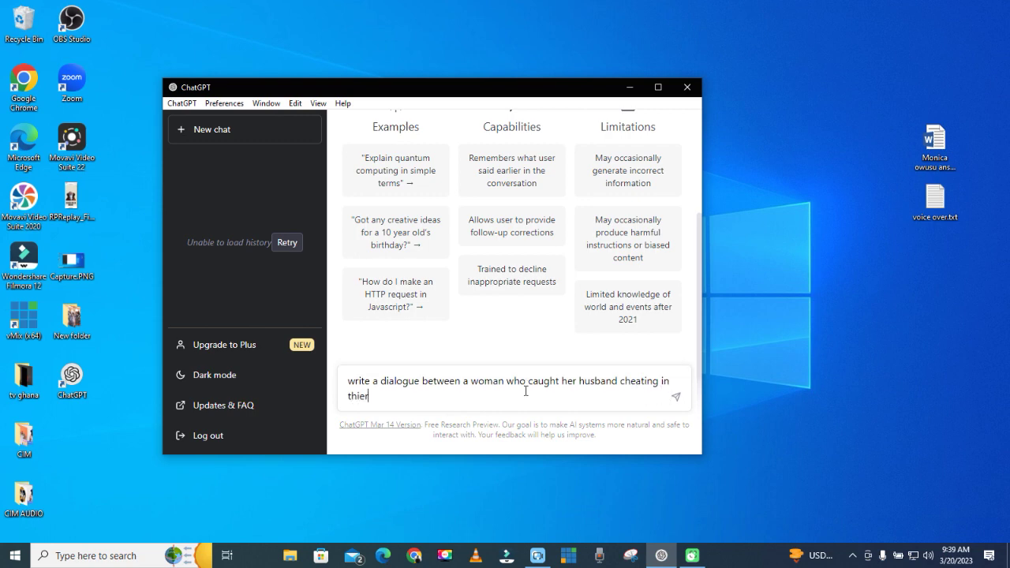
{"action": "key", "text": "BackSpace"}
{"action": "key", "text": "BackSpace"}
{"action": "key", "text": "BackSpace"}
{"action": "key", "text": "BackSpace"}
{"action": "key", "text": "BackSpace"}
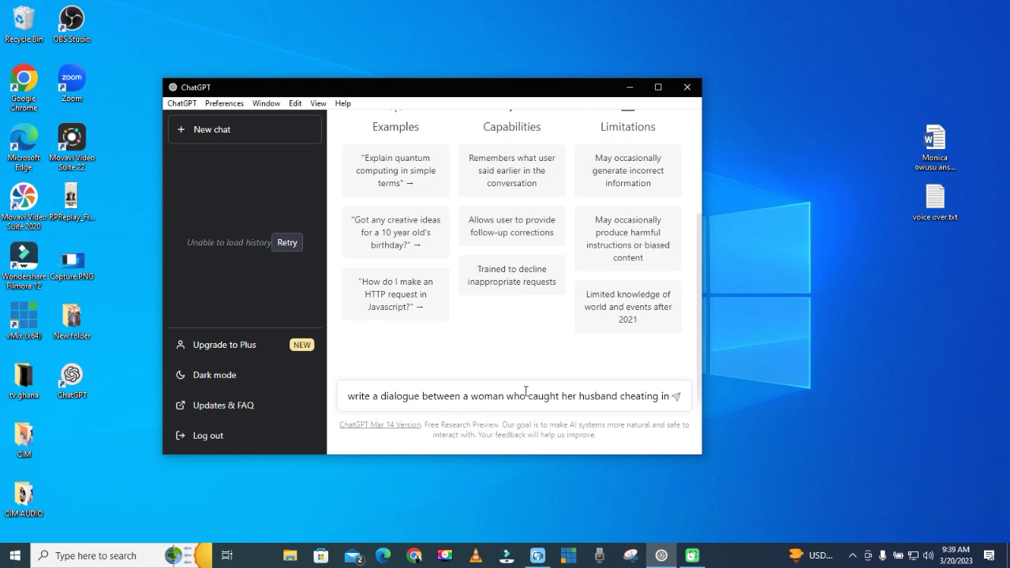
{"action": "type", "text": "on their matrimonial bed"}
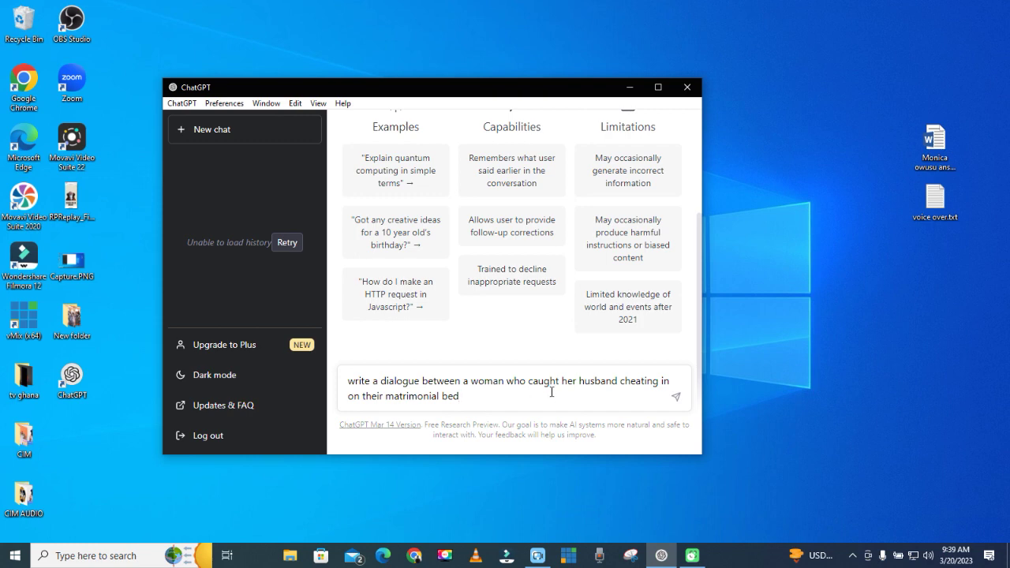
{"action": "left_click", "coordinate": [675, 396]}
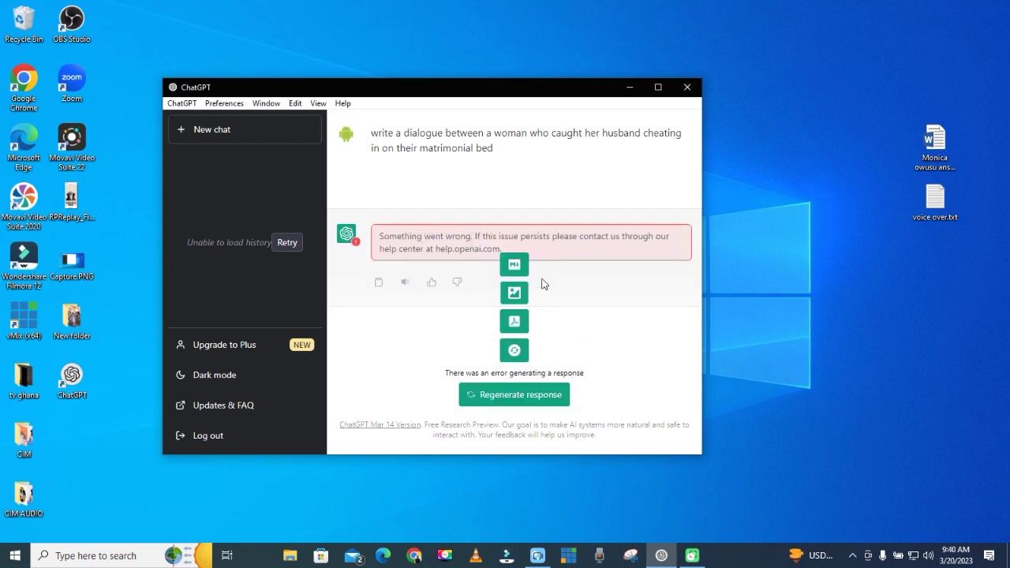
Copy the failed prompt text, close and relaunch ChatGPT, and move its window right.
{"action": "triple_click", "coordinate": [464, 148]}
{"action": "key", "text": "ctrl+c"}
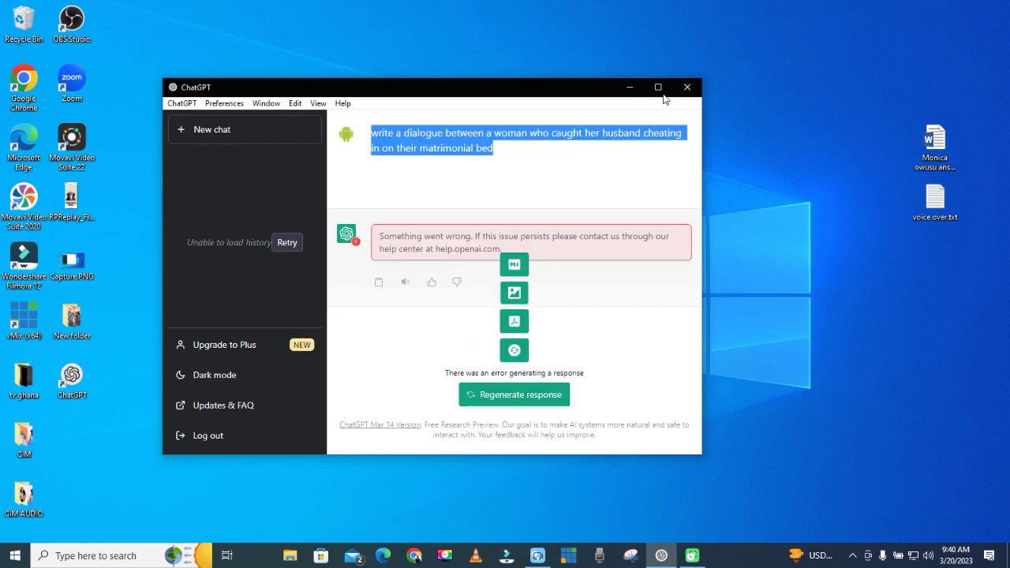
{"action": "key", "text": "alt+F4"}
{"action": "double_click", "coordinate": [72, 377]}
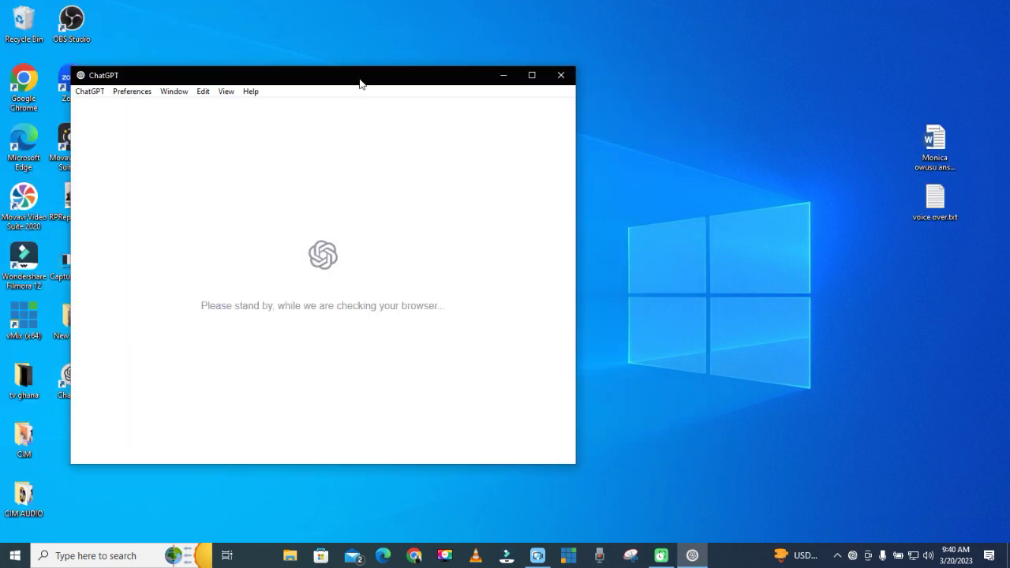
{"action": "left_click_drag", "start_coordinate": [361, 77], "coordinate": [496, 79]}
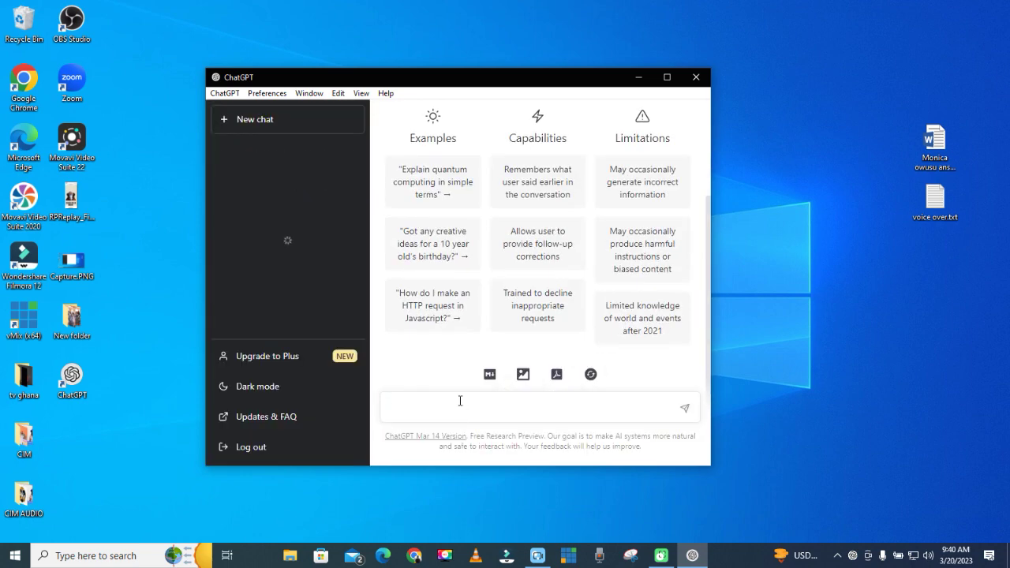
Paste the copied cheating-husband prompt, remove its trailing blank line, and resend it.
{"action": "key", "text": "ctrl+v"}
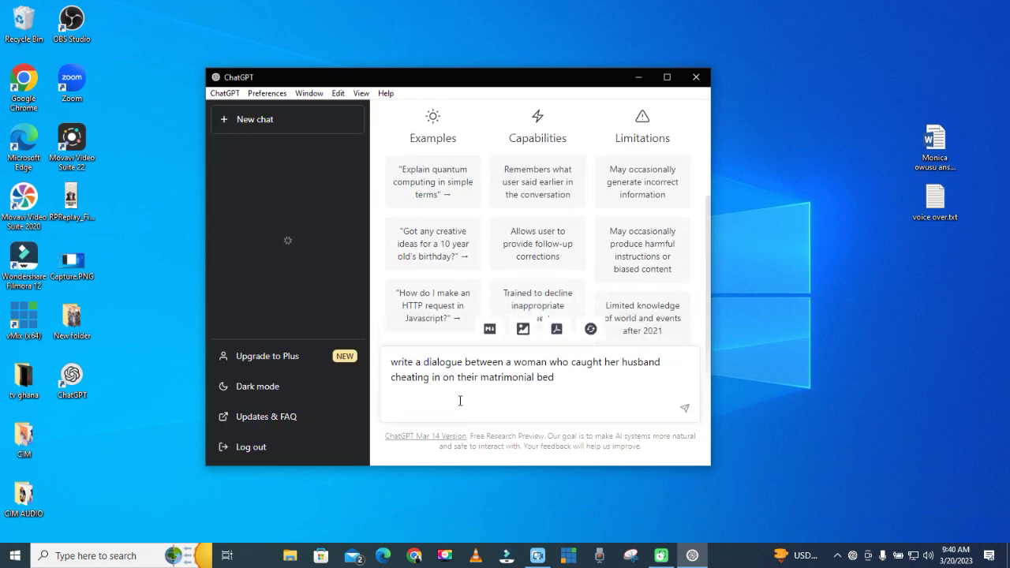
{"action": "key", "text": "BackSpace"}
{"action": "key", "text": "Return"}
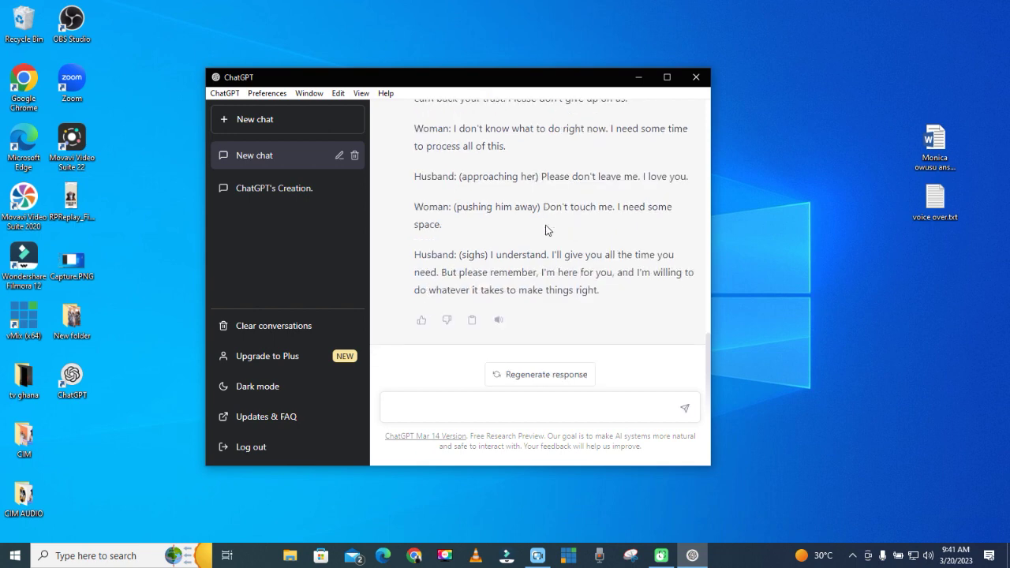
Maximize ChatGPT, export the conversation as 1dr2jl5.pdf, and confirm the save notice.
{"action": "left_click", "coordinate": [666, 77]}
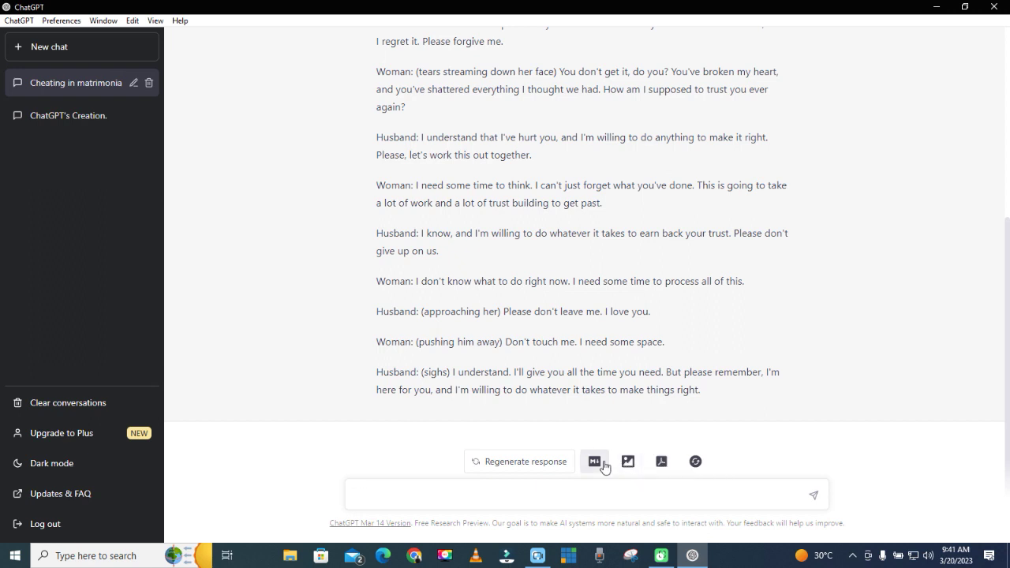
{"action": "left_click", "coordinate": [662, 465]}
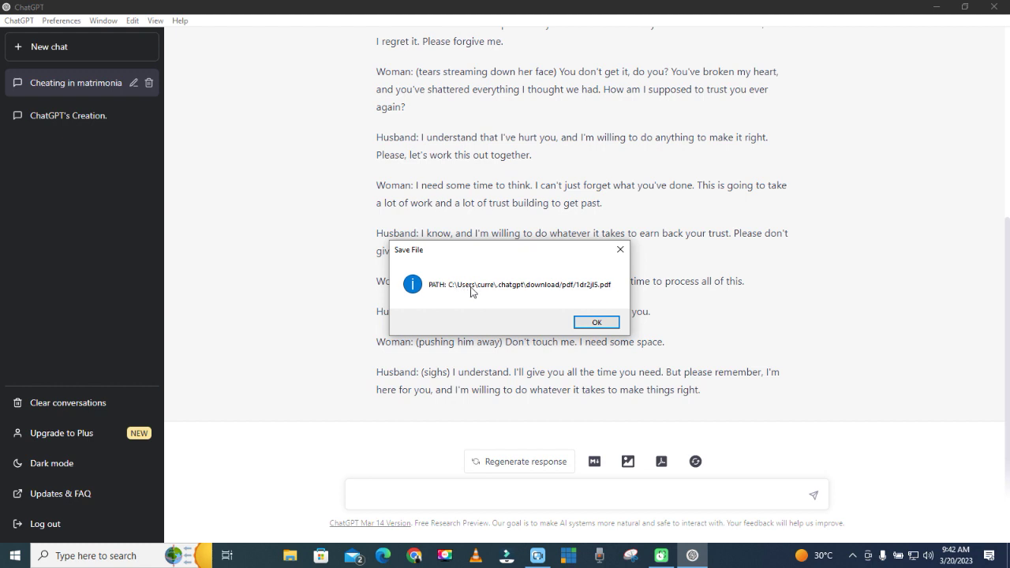
{"action": "left_click", "coordinate": [596, 323]}
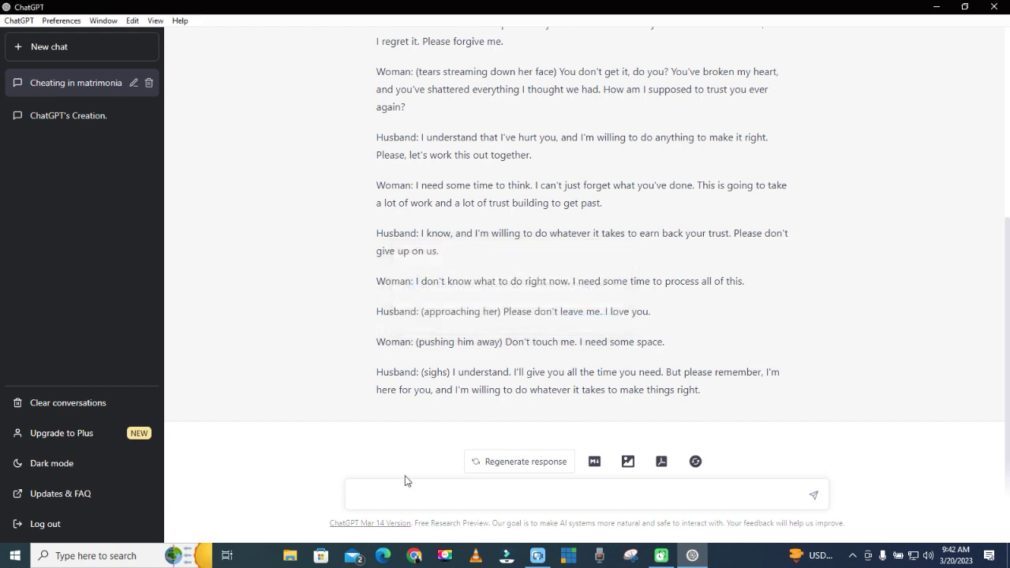
Browse to C:\Users\<your folder>\.chatgpt\download\pdf in File Explorer and open 1dr2jl5.pdf.
{"action": "left_click", "coordinate": [289, 557]}
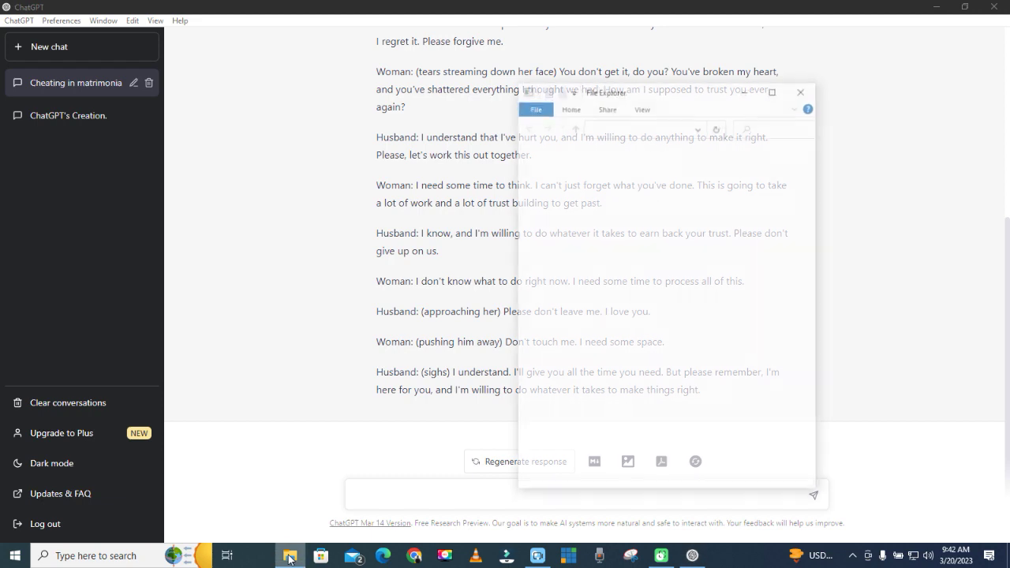
{"action": "double_click", "coordinate": [709, 98]}
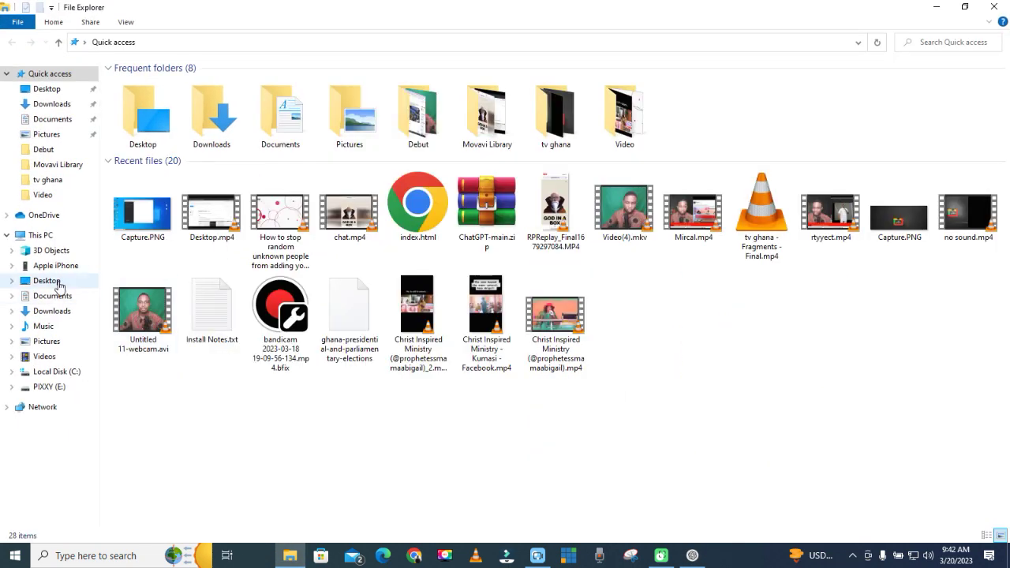
{"action": "left_click", "coordinate": [69, 373]}
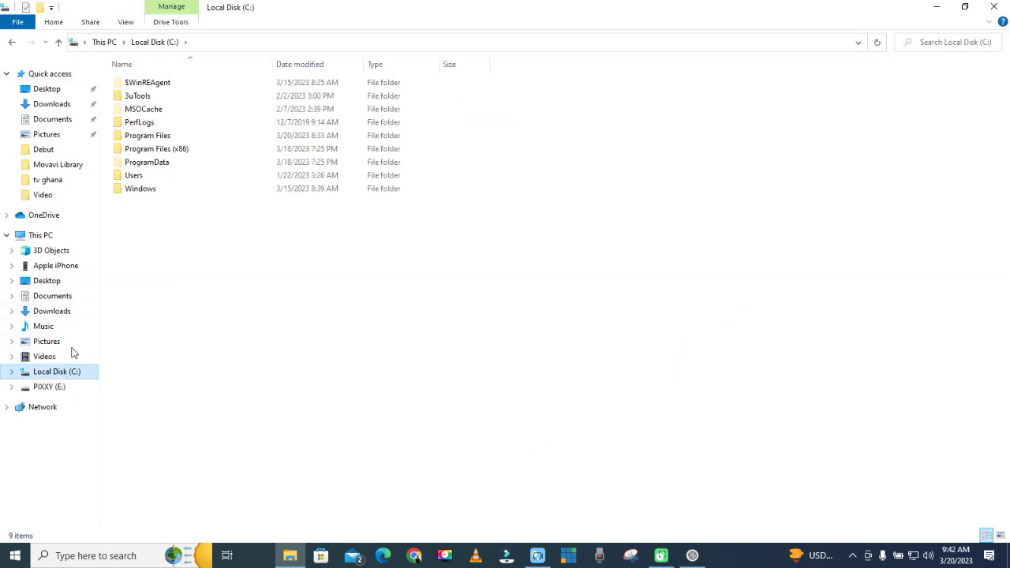
{"action": "left_click", "coordinate": [168, 177]}
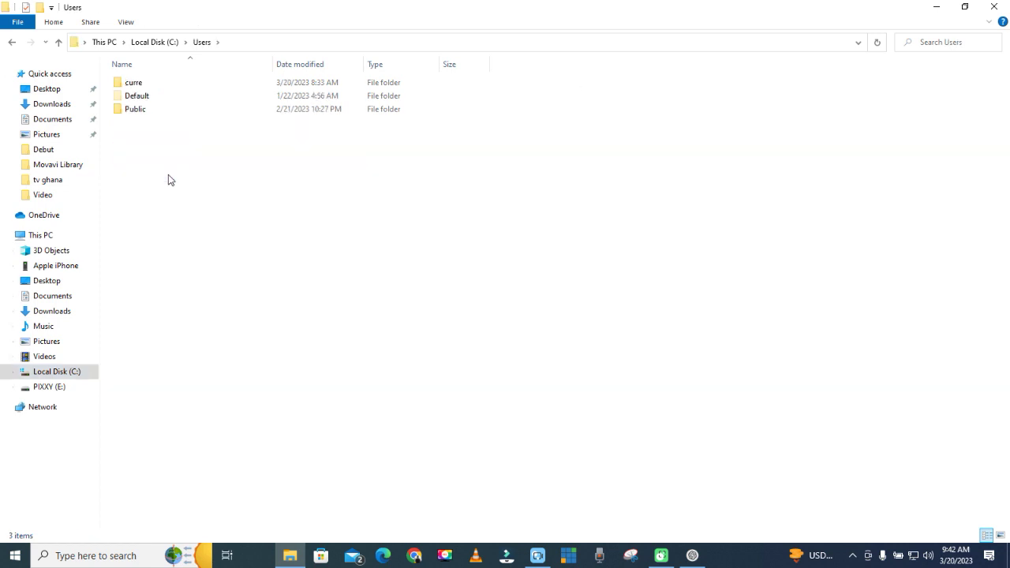
{"action": "left_click", "coordinate": [146, 81]}
{"action": "double_click", "coordinate": [146, 81]}
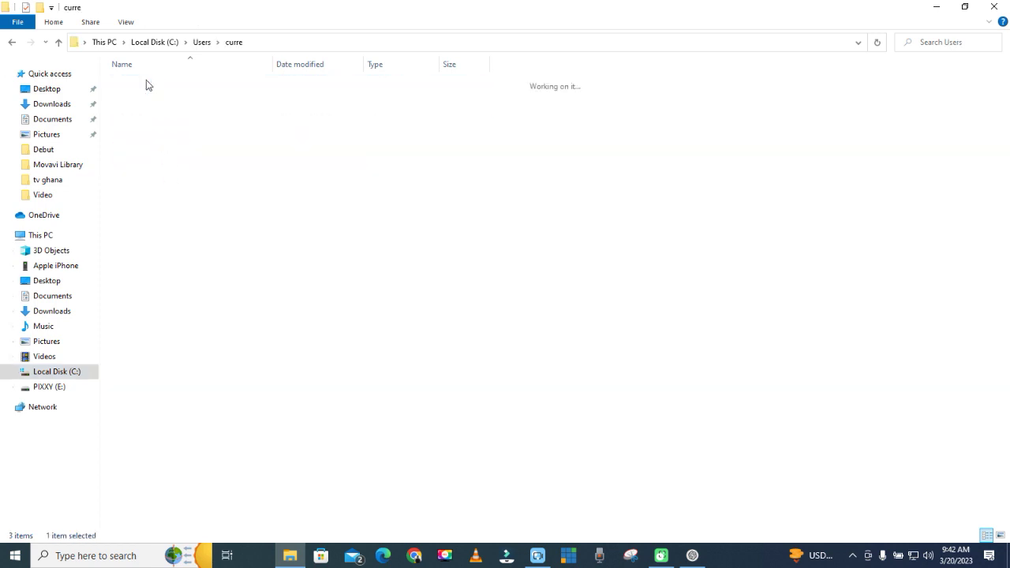
{"action": "double_click", "coordinate": [158, 85]}
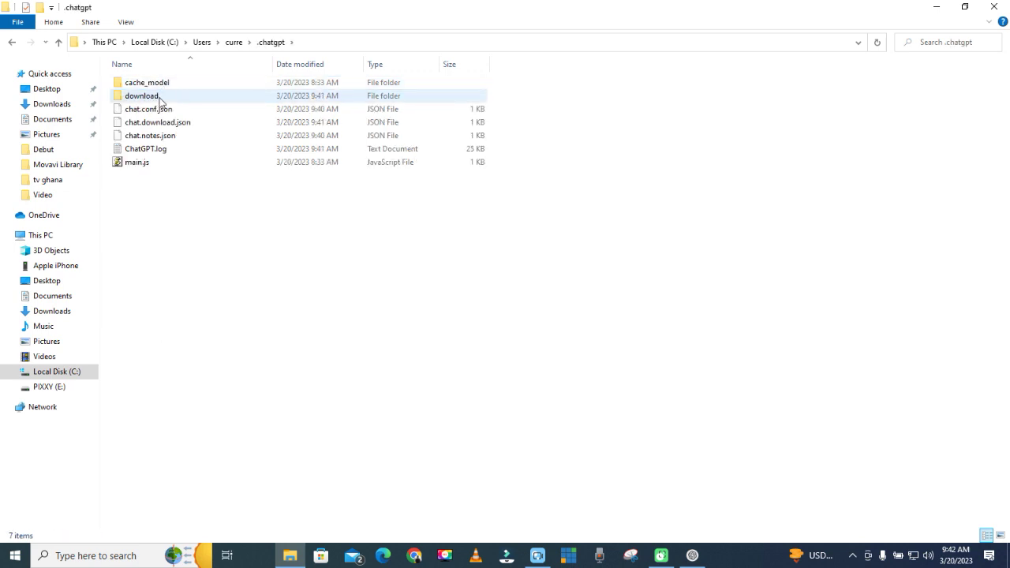
{"action": "double_click", "coordinate": [142, 96]}
{"action": "double_click", "coordinate": [142, 84]}
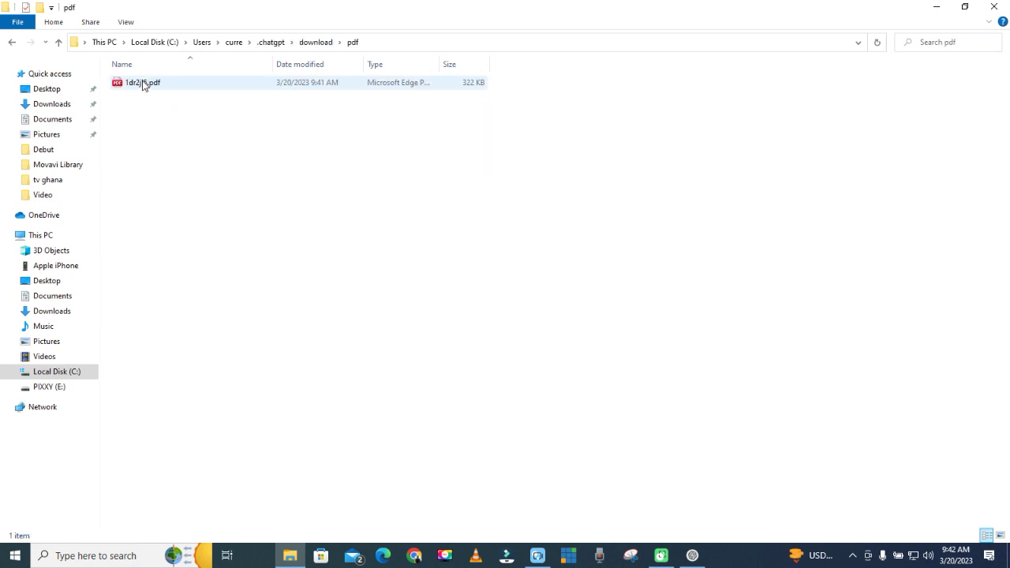
{"action": "double_click", "coordinate": [142, 83]}
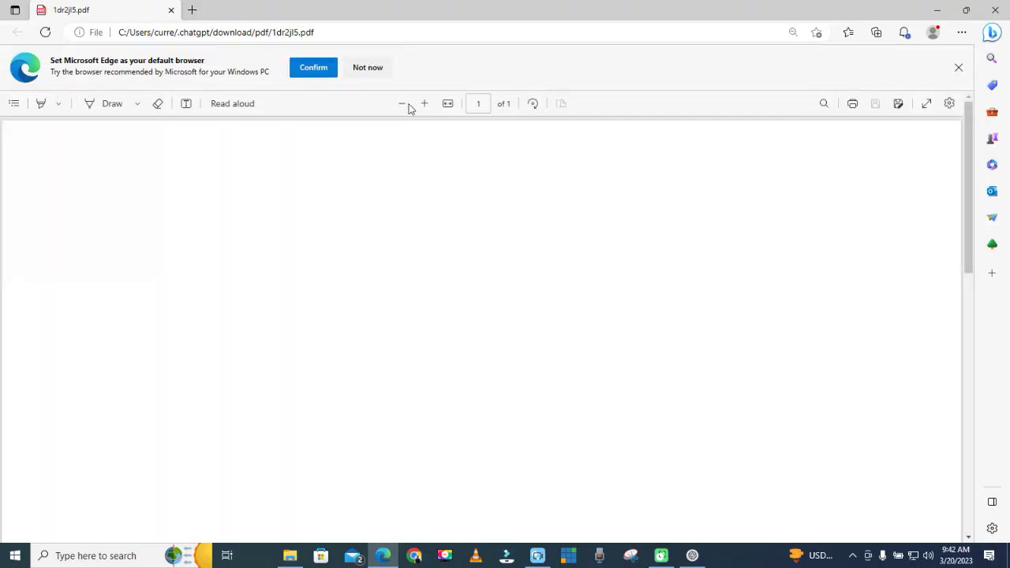
Dismiss Edge's default-browser prompt and scroll through the dialogue in 1dr2jl5.pdf.
{"action": "left_click", "coordinate": [380, 67]}
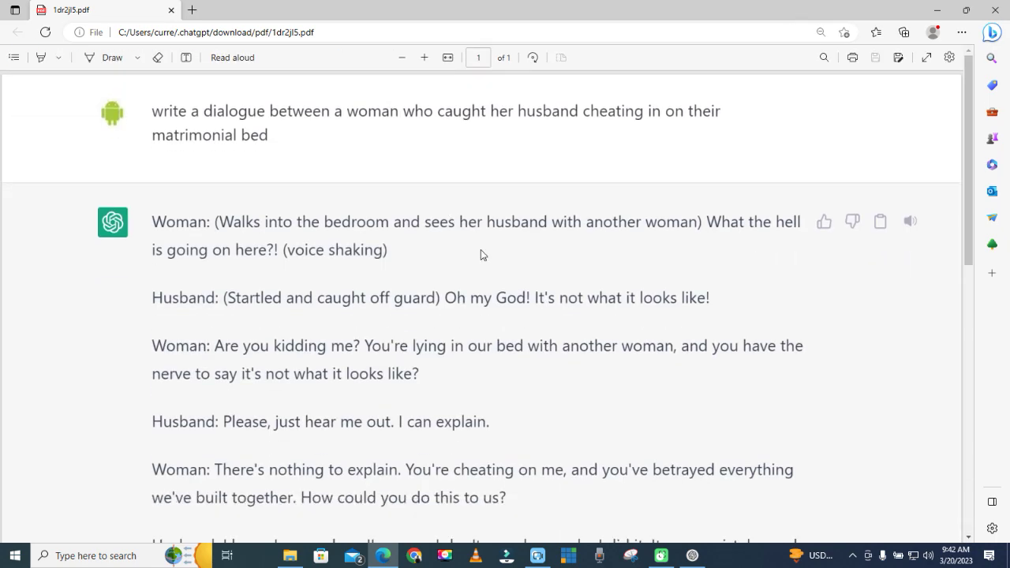
{"action": "scroll", "coordinate": [480, 249], "scroll_direction": "down", "scroll_amount": 3}
{"action": "scroll", "coordinate": [481, 252], "scroll_direction": "down", "scroll_amount": 6}
{"action": "scroll", "coordinate": [480, 257], "scroll_direction": "up", "scroll_amount": 1}
{"action": "scroll", "coordinate": [483, 257], "scroll_direction": "down", "scroll_amount": 1}
{"action": "scroll", "coordinate": [481, 255], "scroll_direction": "up", "scroll_amount": 8}
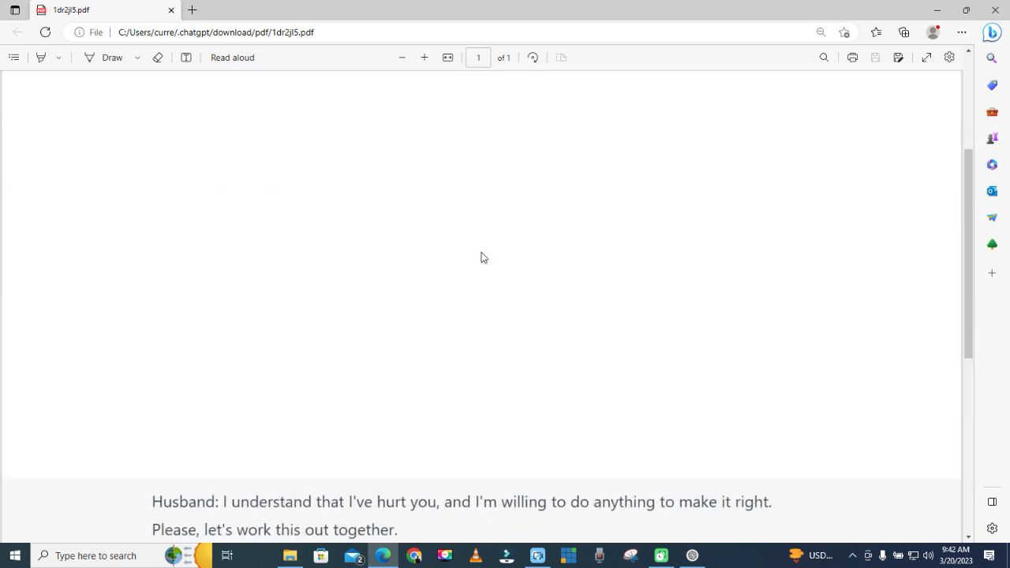
{"action": "scroll", "coordinate": [354, 177], "scroll_direction": "down", "scroll_amount": 2}
{"action": "scroll", "coordinate": [354, 177], "scroll_direction": "up", "scroll_amount": 2}
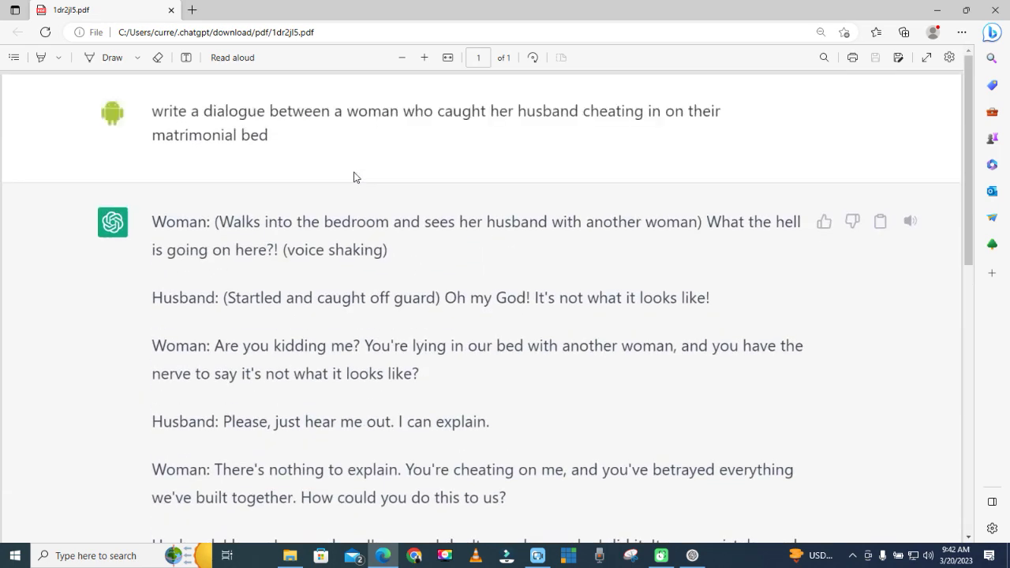
{"action": "scroll", "coordinate": [352, 194], "scroll_direction": "down", "scroll_amount": 10}
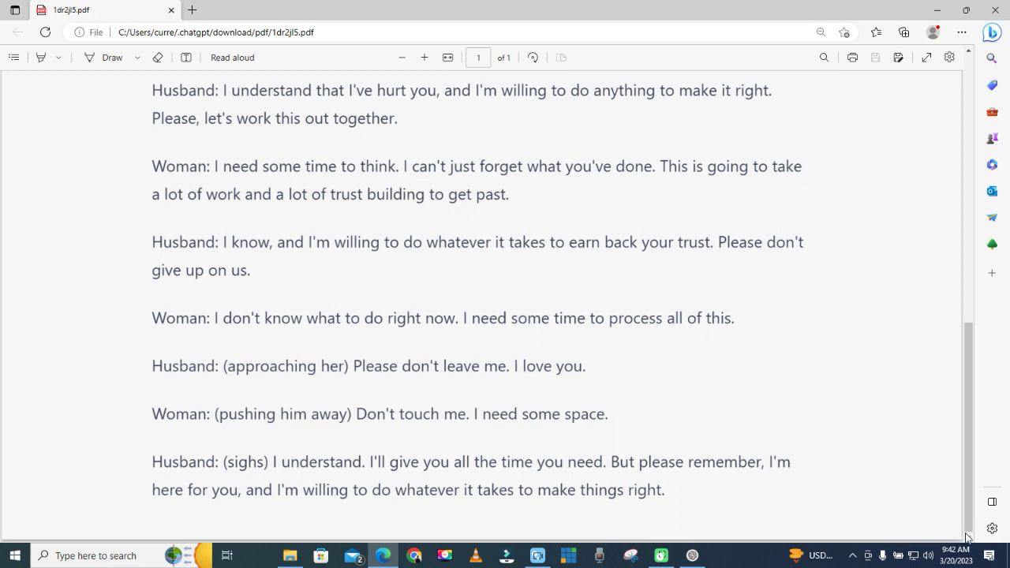
Minimize Edge, bring the ChatGPT conversation back, and start exporting it as an image.
{"action": "left_click", "coordinate": [937, 10]}
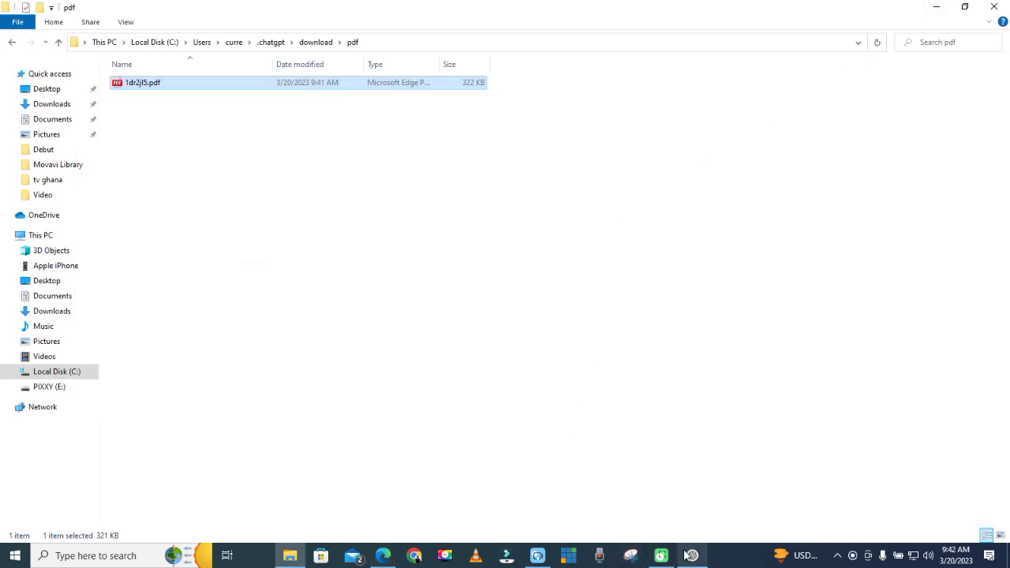
{"action": "left_click", "coordinate": [692, 555]}
{"action": "left_click", "coordinate": [628, 463]}
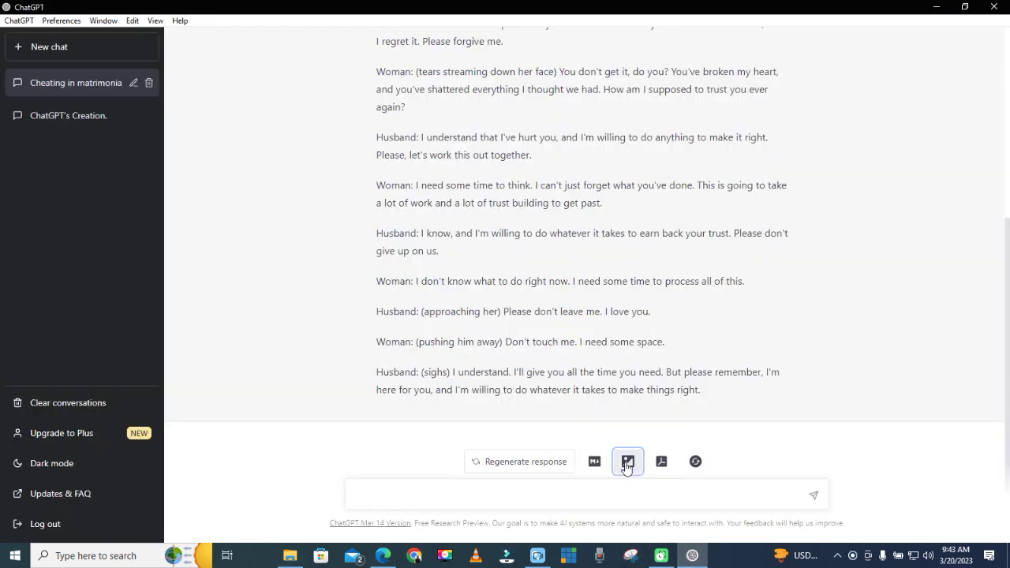